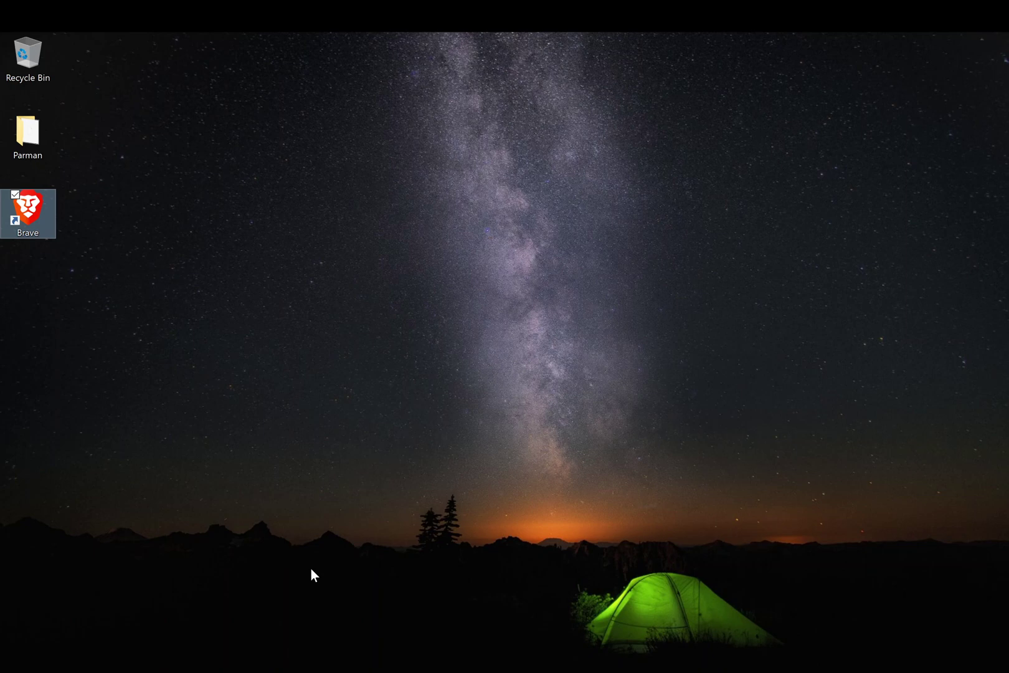
- Run a DuckDuckGo search for 'gpg4win' from Brave's address bar
click(163, 268)
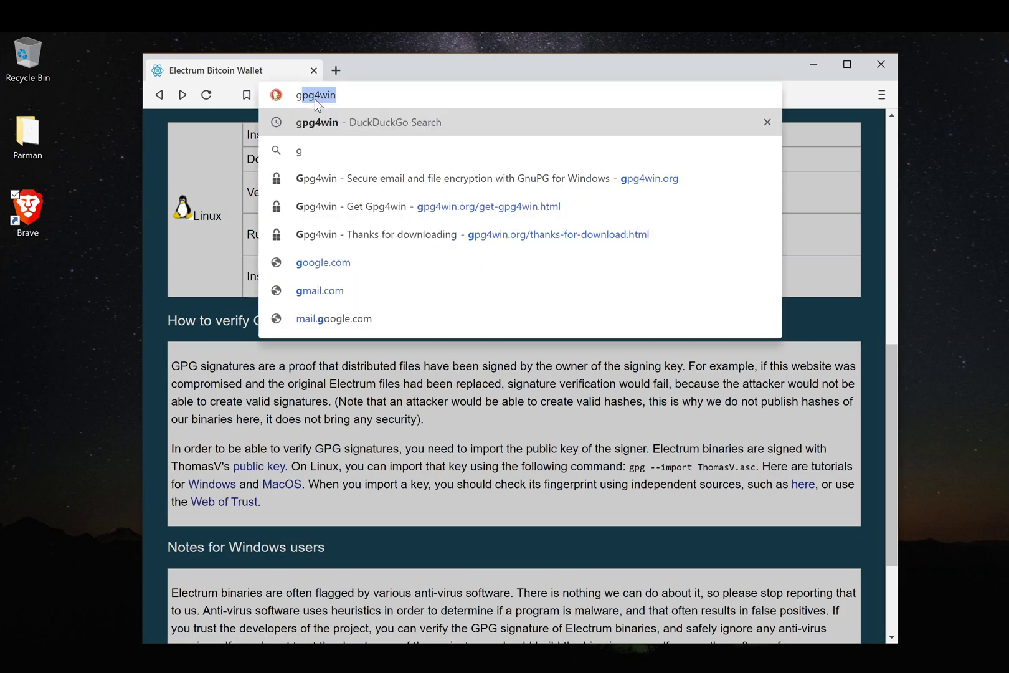
key(Return)
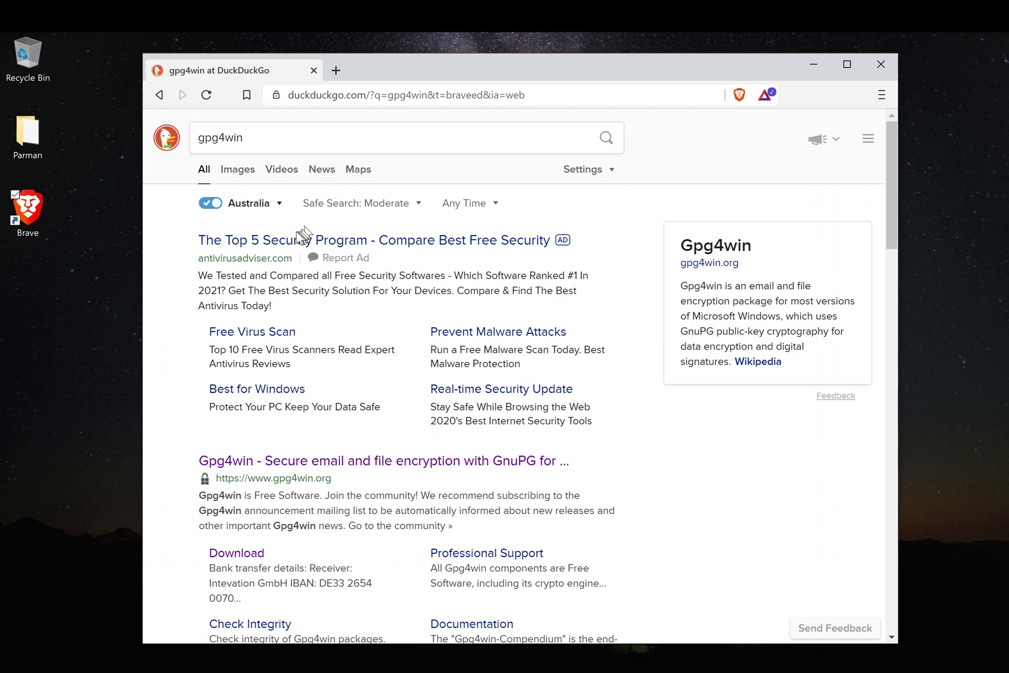
- Download the Gpg4win 3.1.14 installer from gpg4win.org with a $0 donation, then close Brave
click(262, 460)
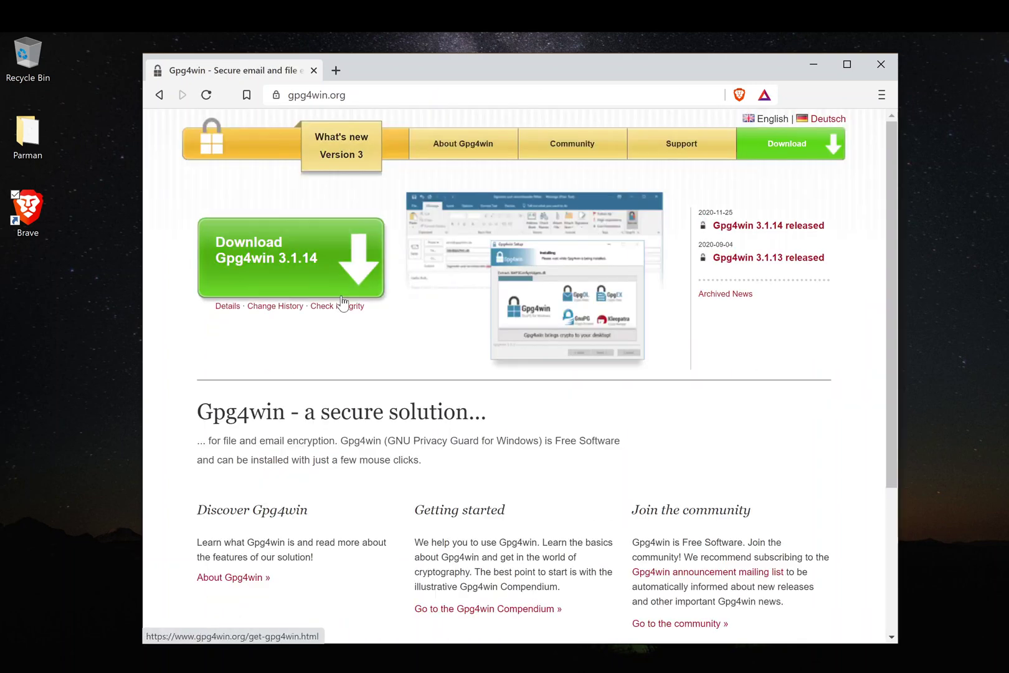
click(290, 262)
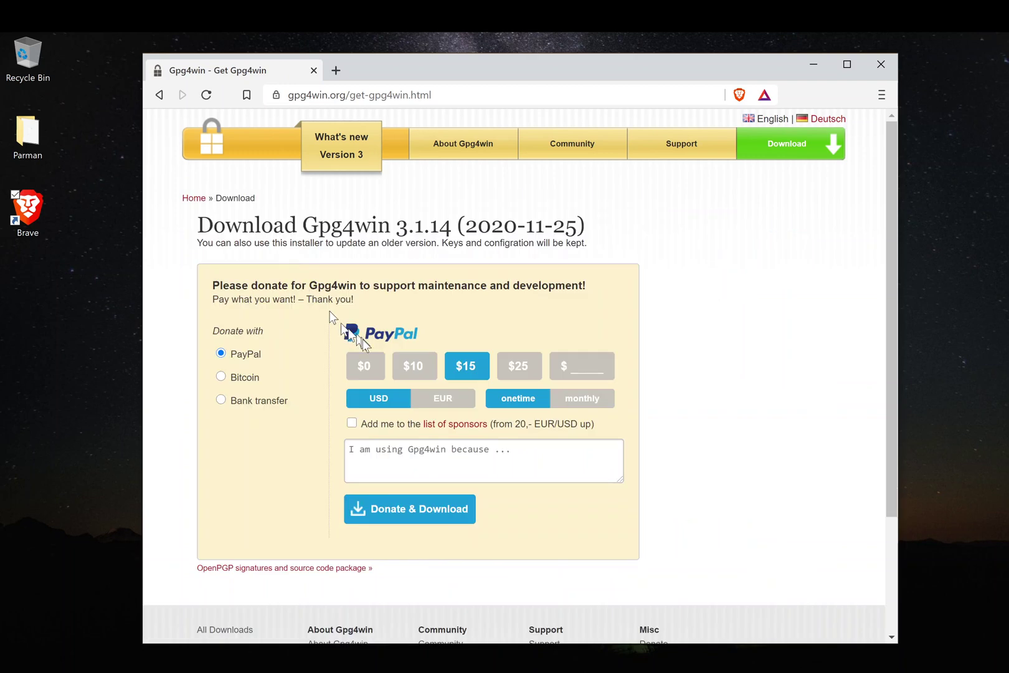
click(368, 366)
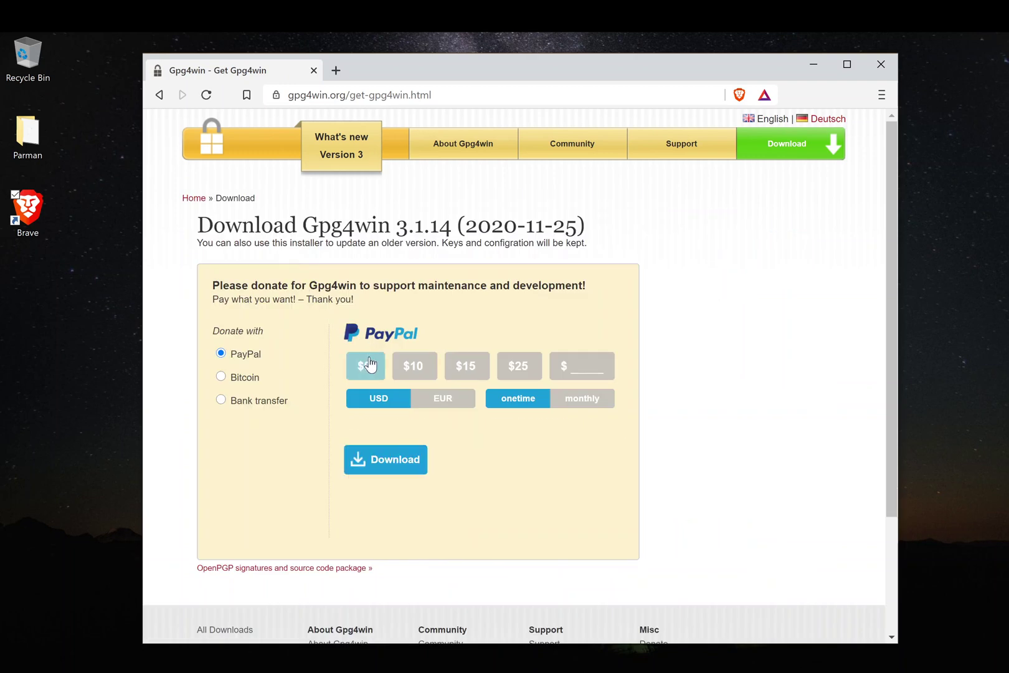
click(390, 468)
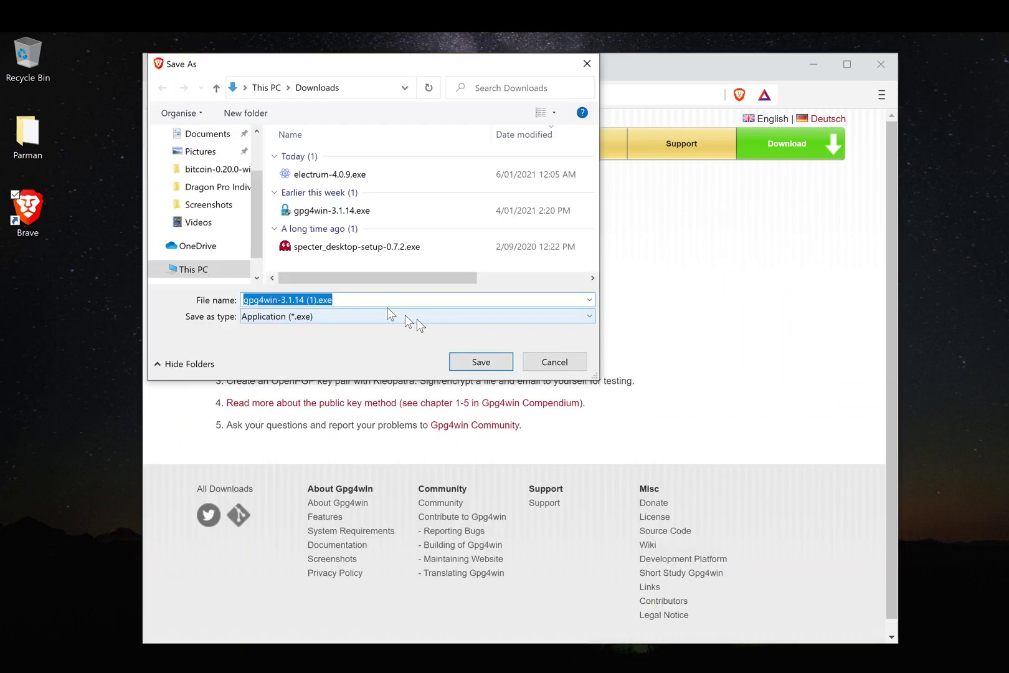
click(557, 355)
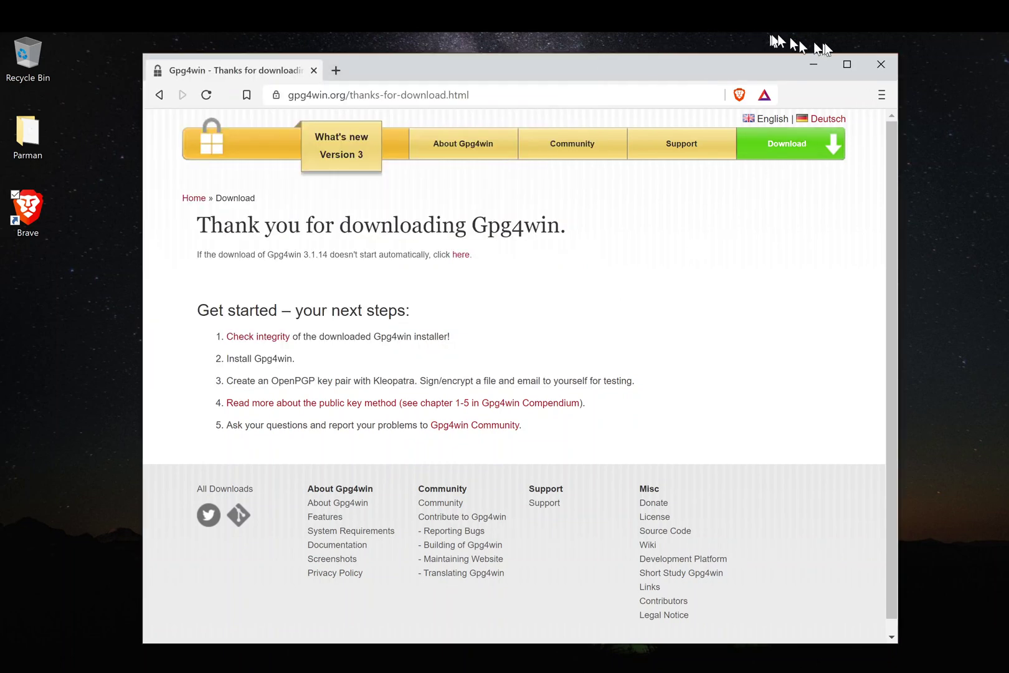
click(882, 64)
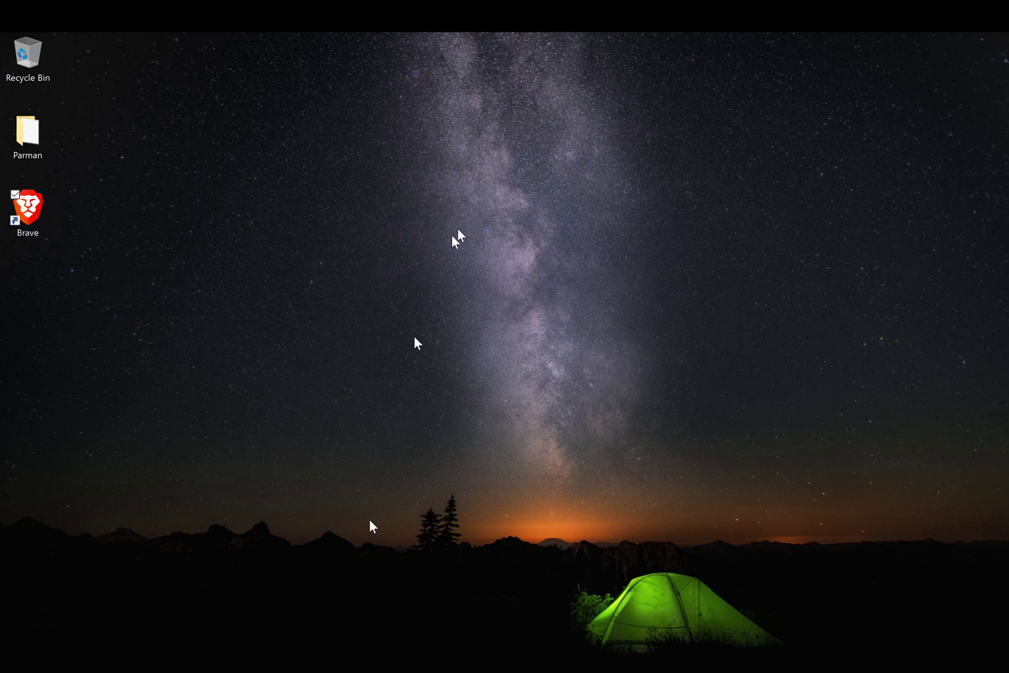
- Open the Downloads folder in File Explorer to launch gpg4win-3.1.14.exe
key(super+e)
click(475, 253)
double_click(476, 256)
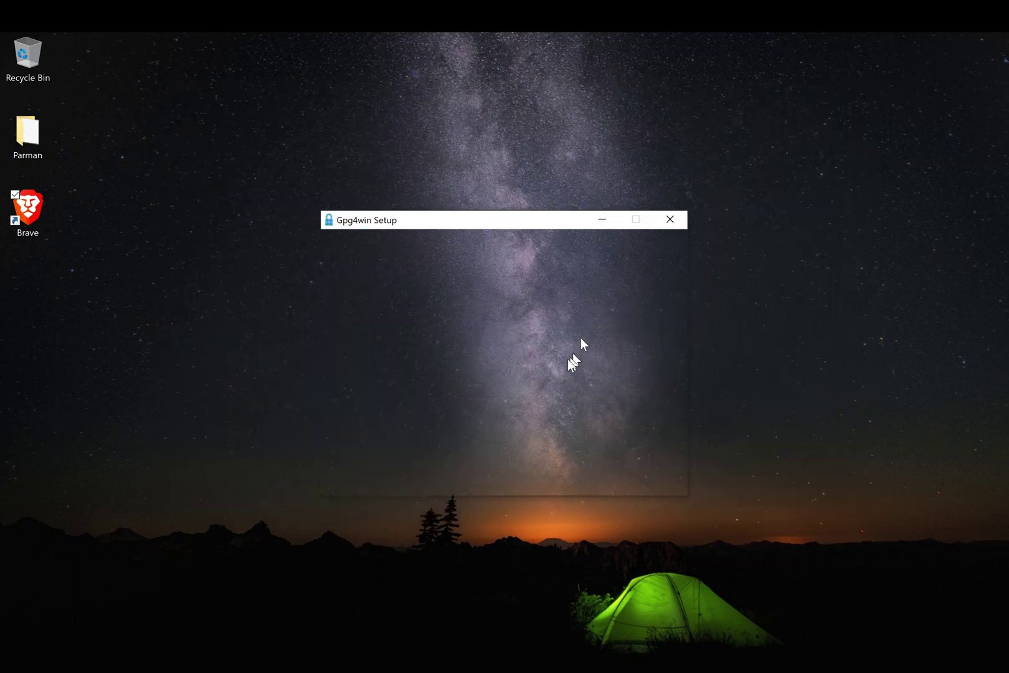
- Install Gpg4win with the default components and folder, then finish the wizard
click(583, 475)
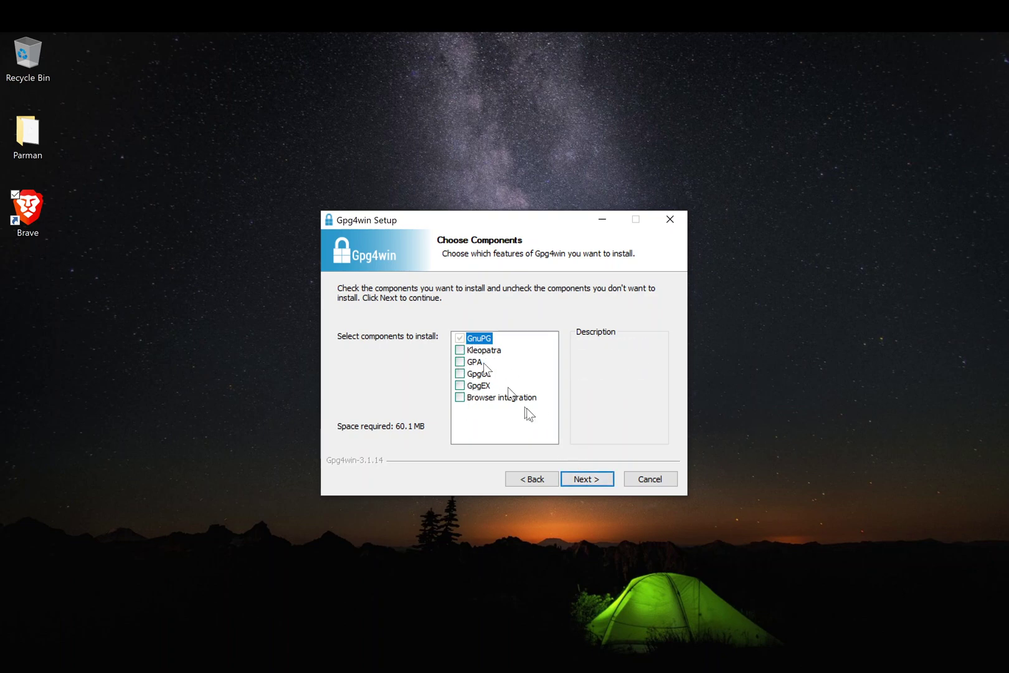
click(582, 478)
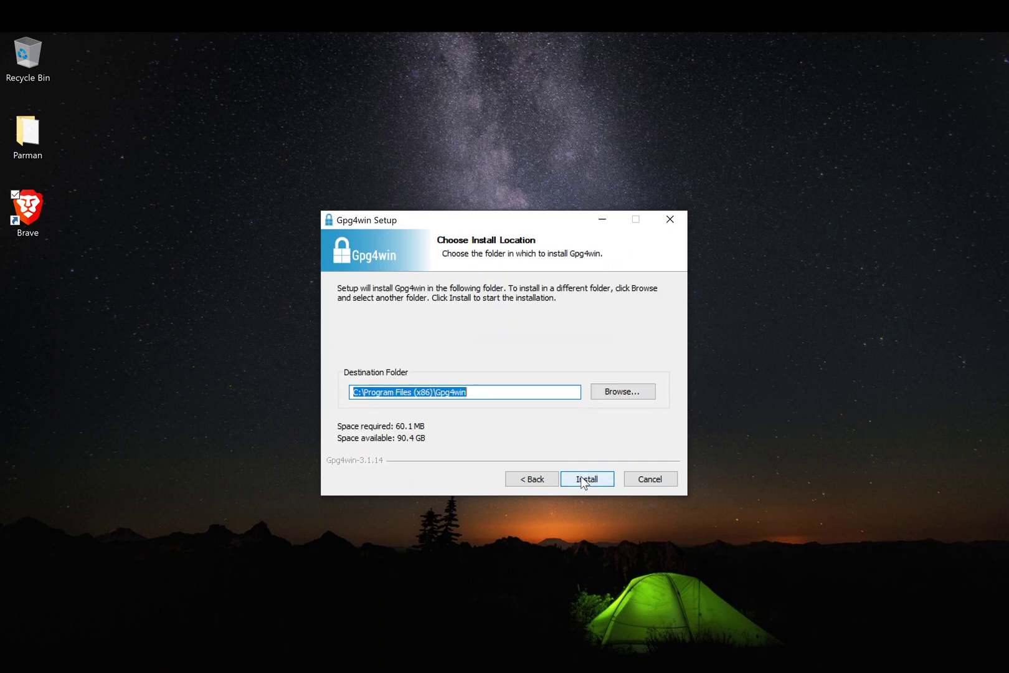
click(581, 478)
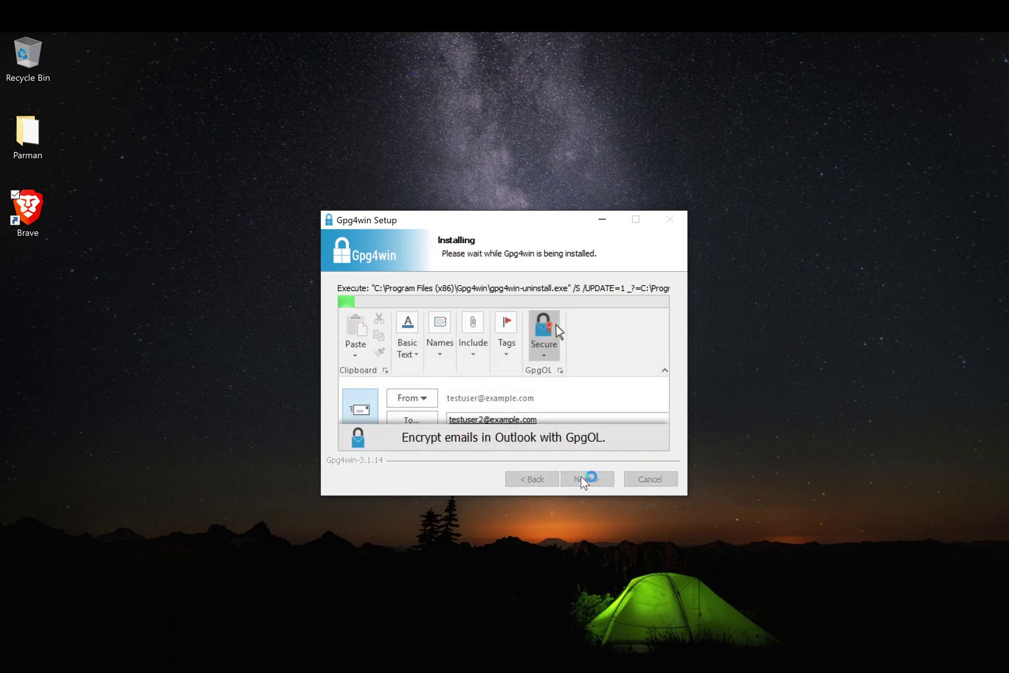
click(775, 462)
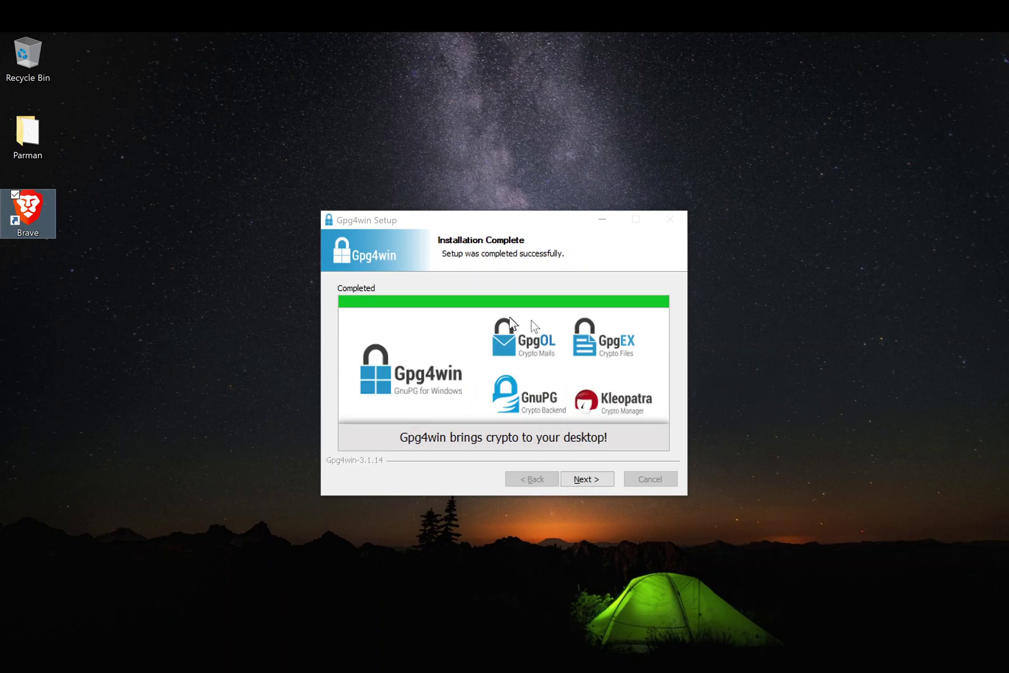
click(581, 471)
click(581, 477)
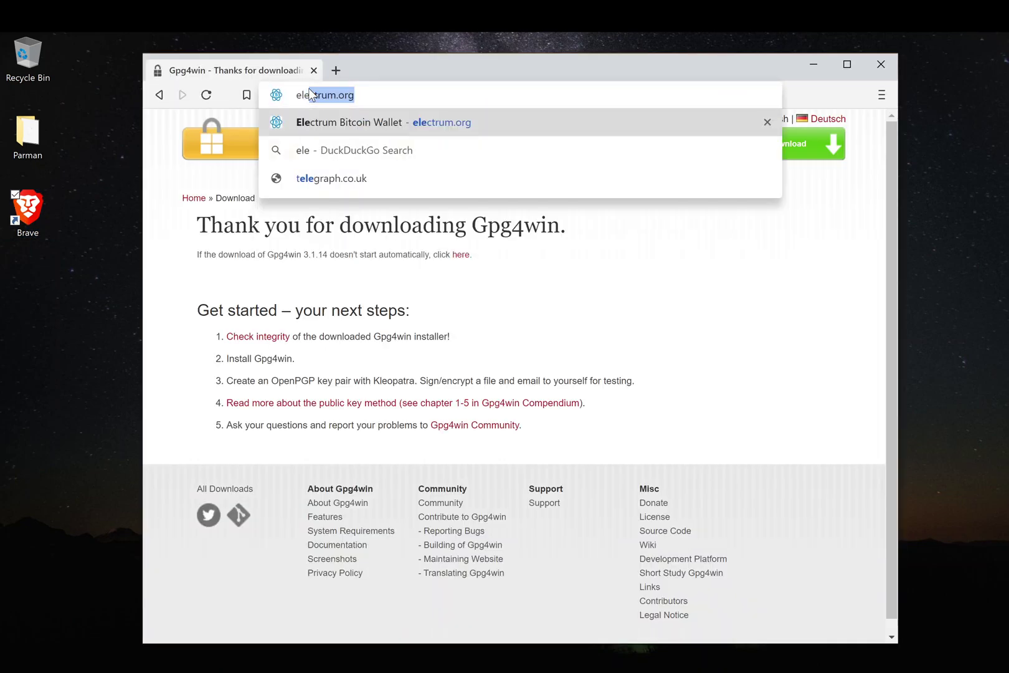
- Go to electrum.org's Electrum-4.0.9 download section, cancelling the duplicate standalone executable saves
text(rum)
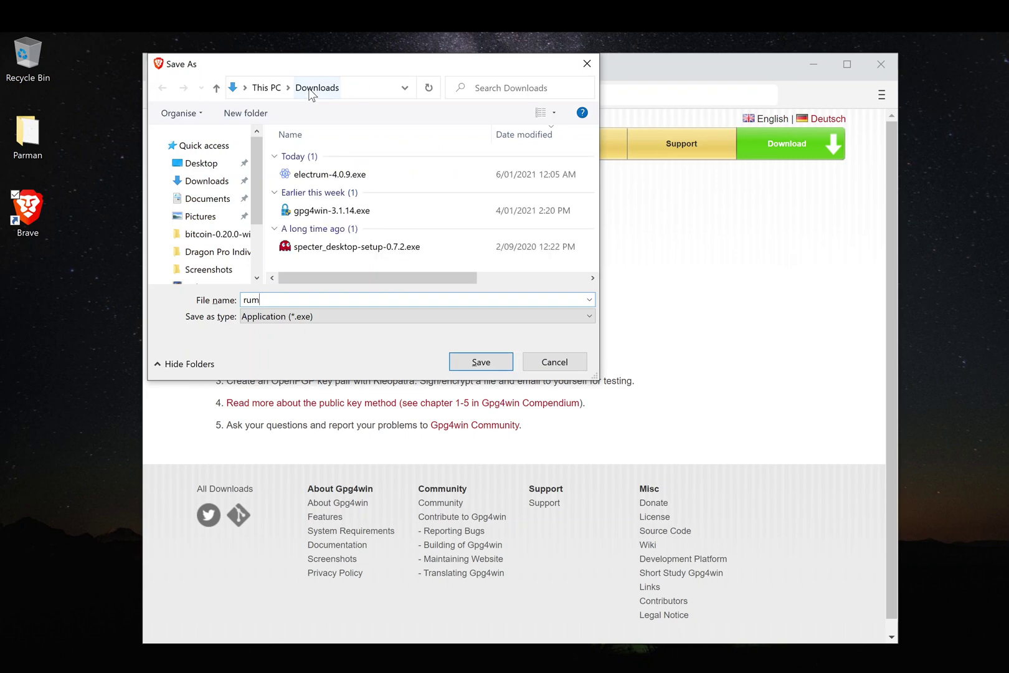
click(566, 359)
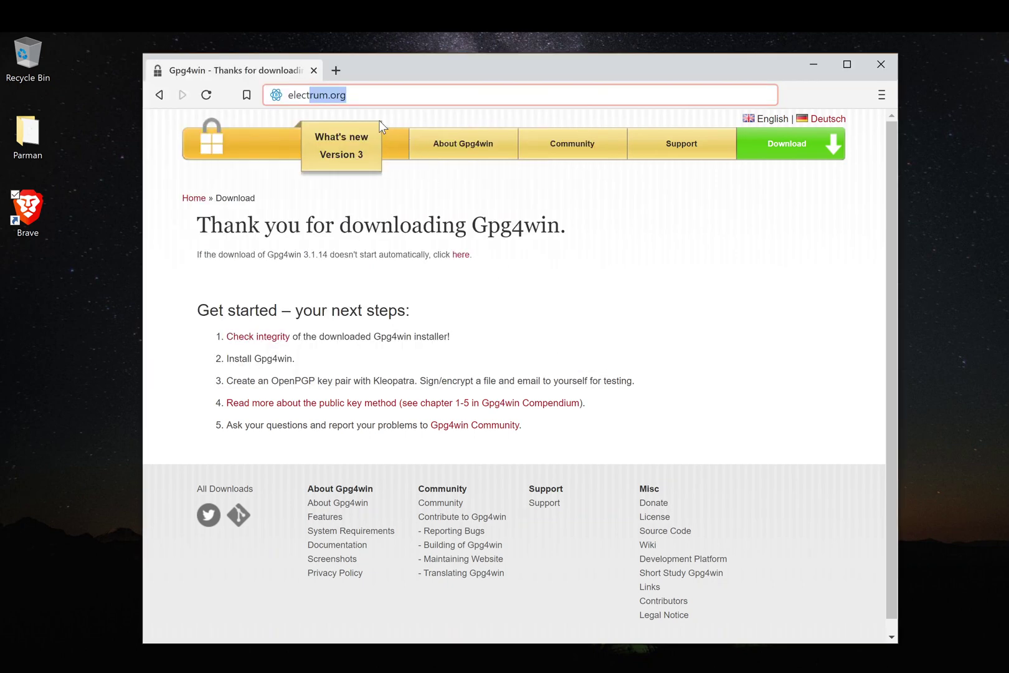
key(Return)
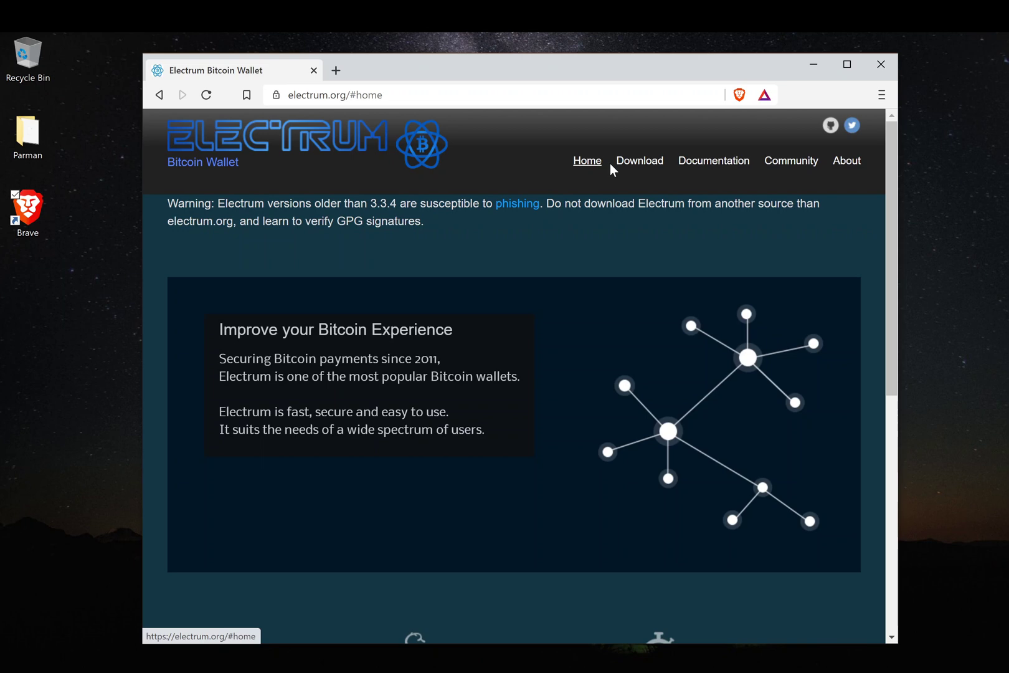
click(628, 168)
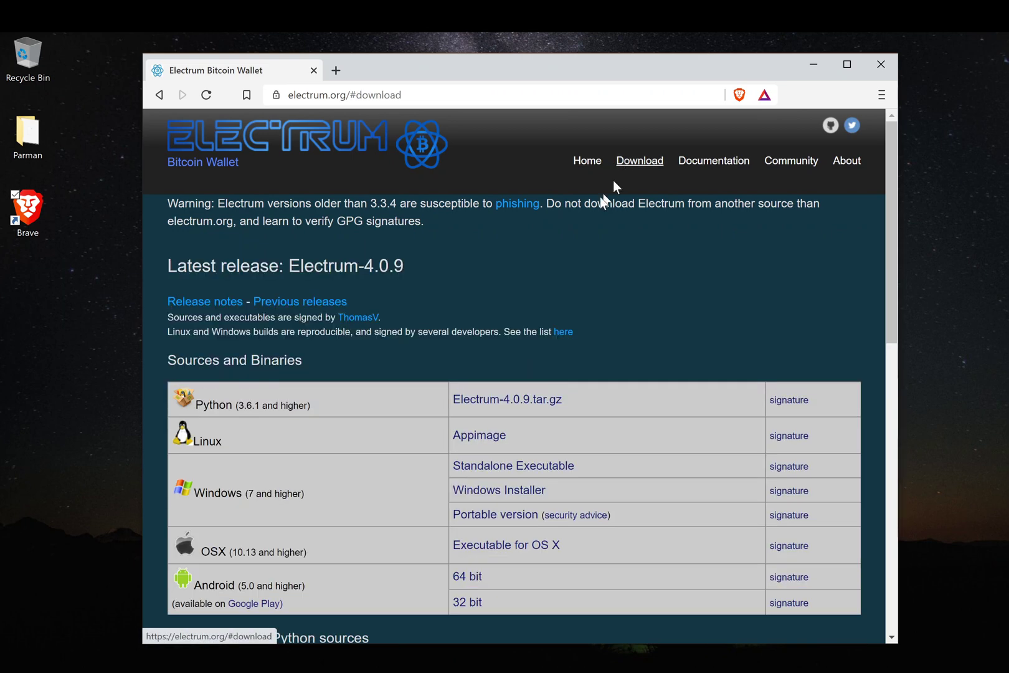
click(523, 466)
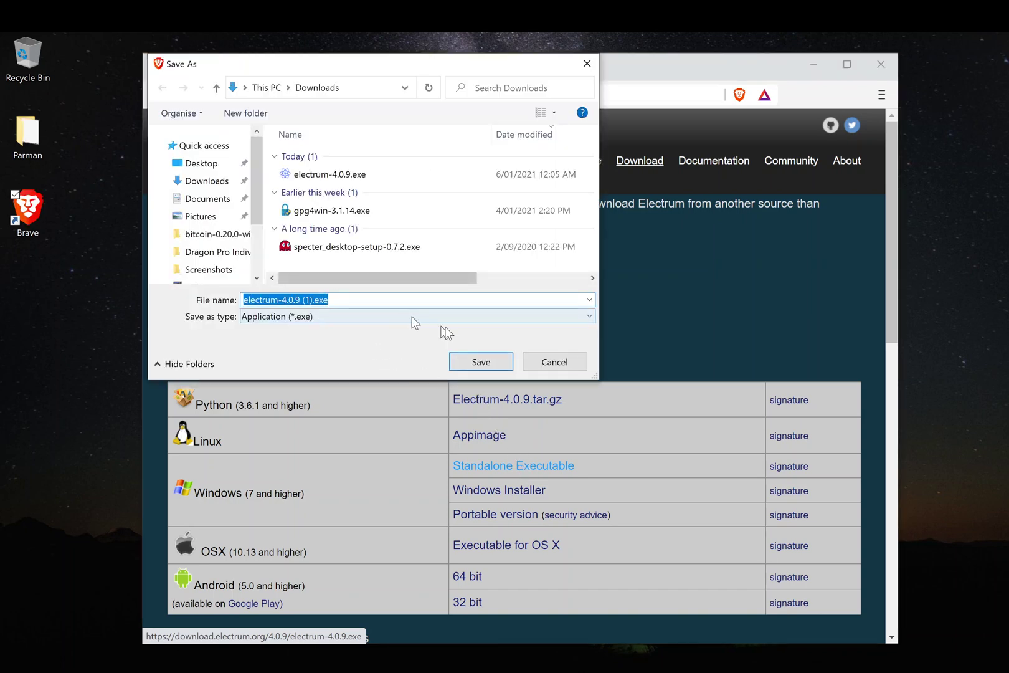
click(551, 362)
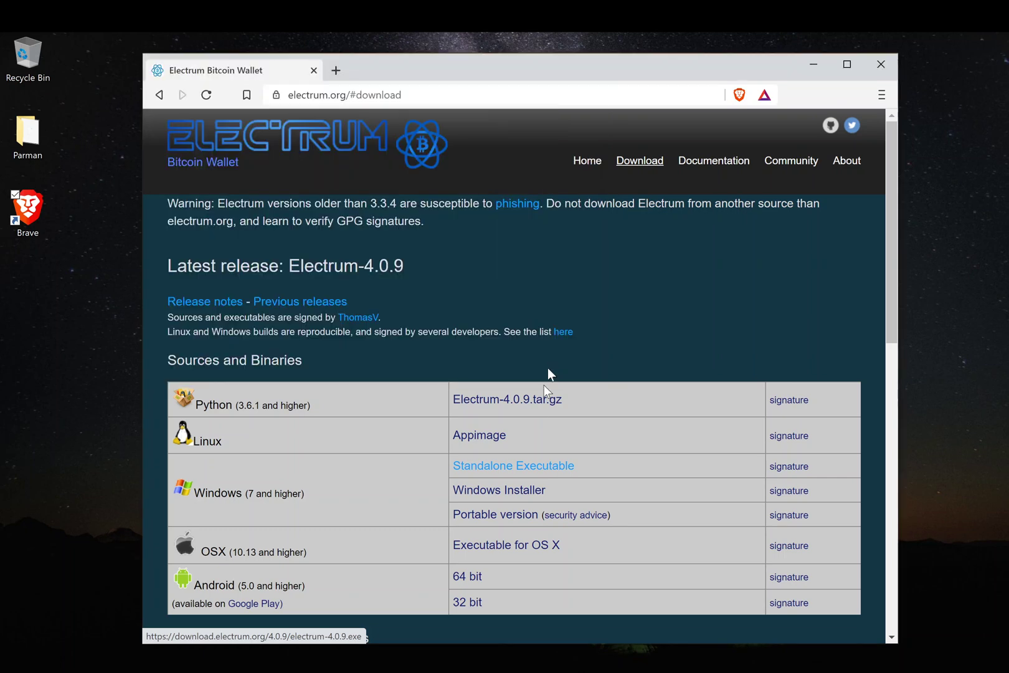
- Open the electrum-4.0.9.exe.asc signature page and cancel saving it, since it already exists
click(800, 473)
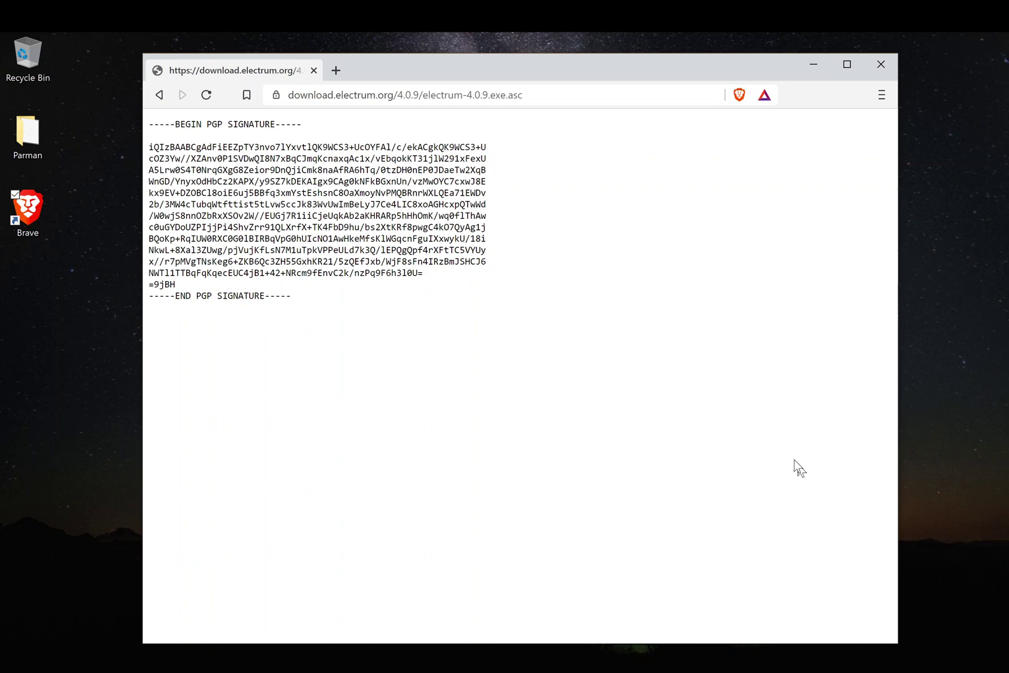
right_click(326, 218)
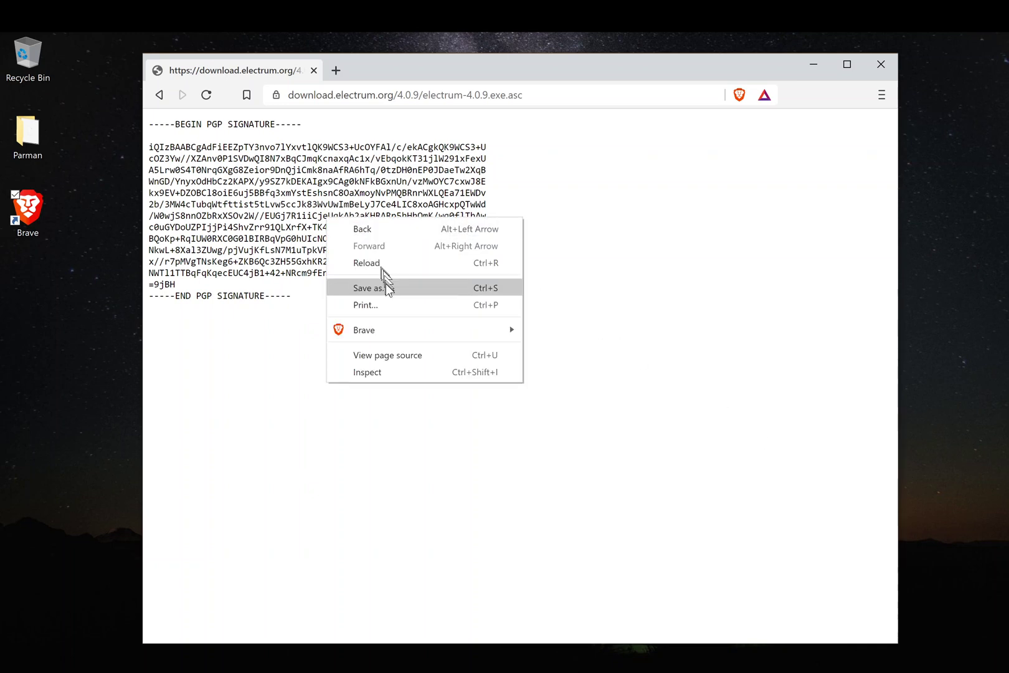
click(385, 286)
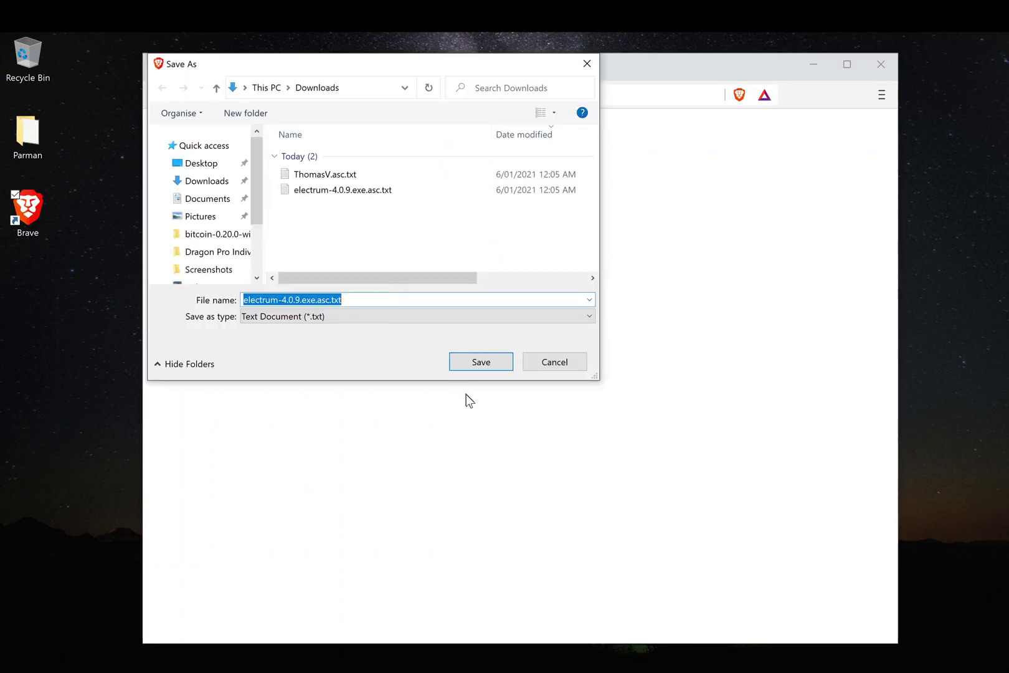
click(537, 357)
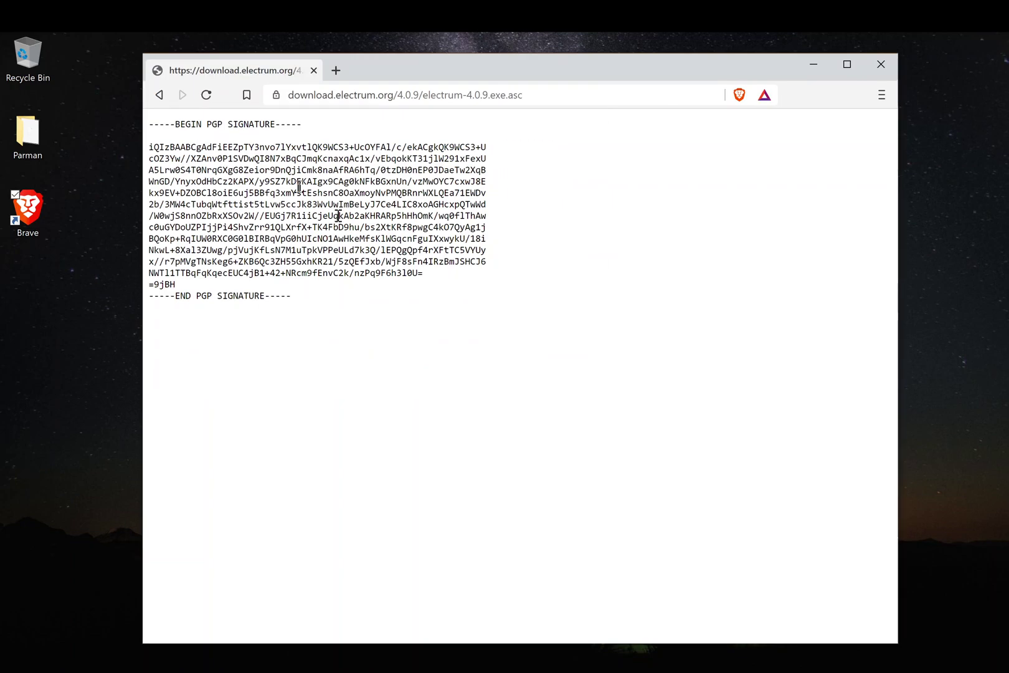
- Return to the Electrum download page and open ThomasV's public key from the GPG section
click(160, 100)
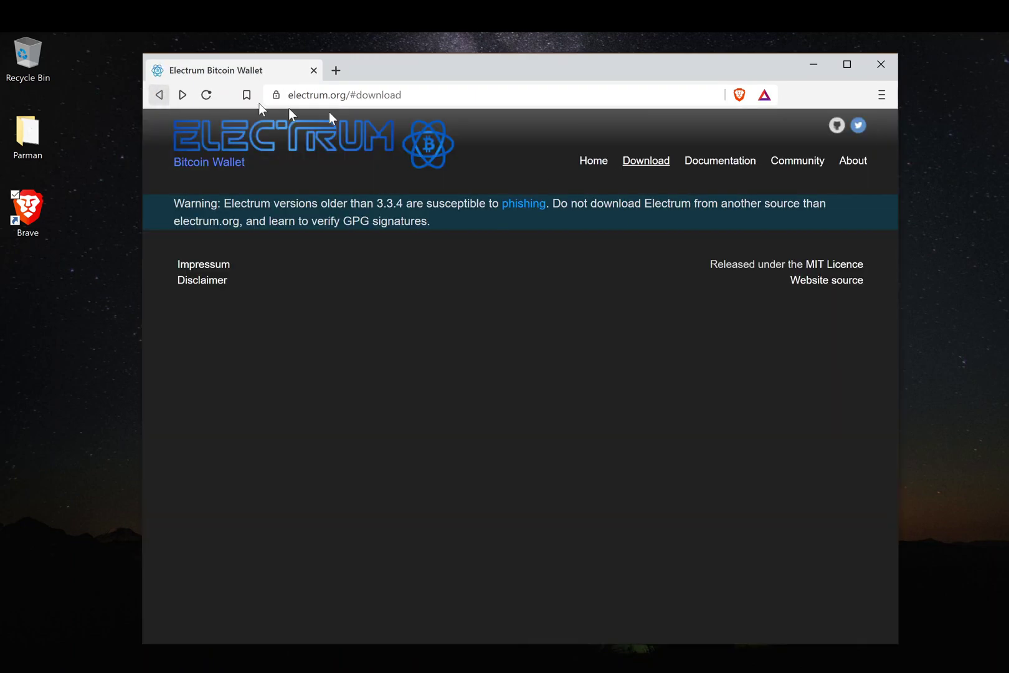
scroll(464, 383, down, 5)
scroll(464, 383, down, 5)
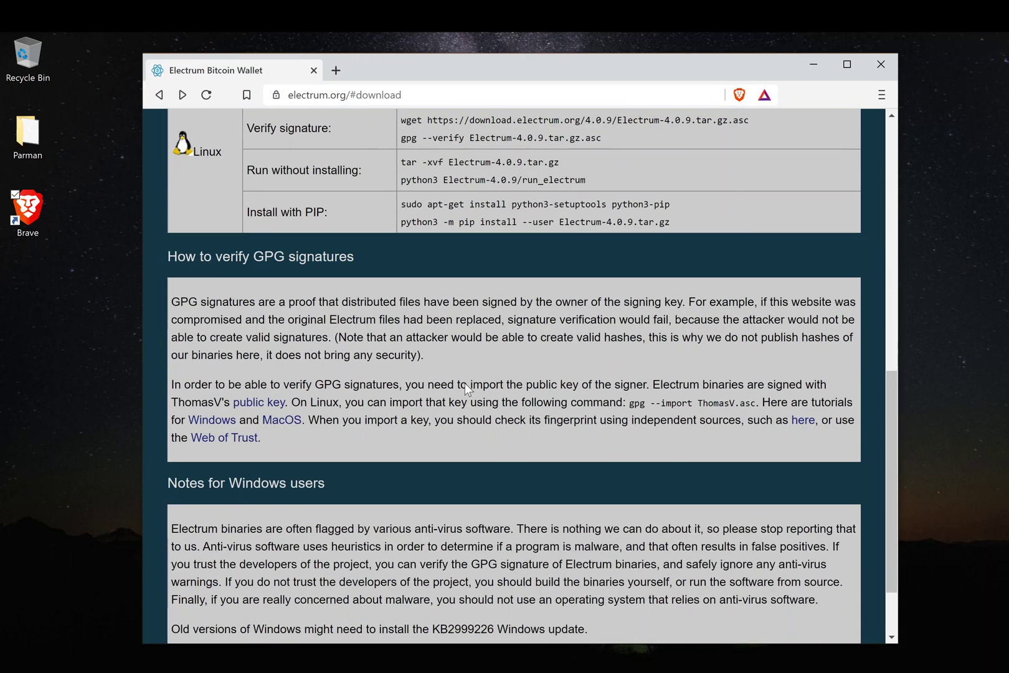
click(257, 401)
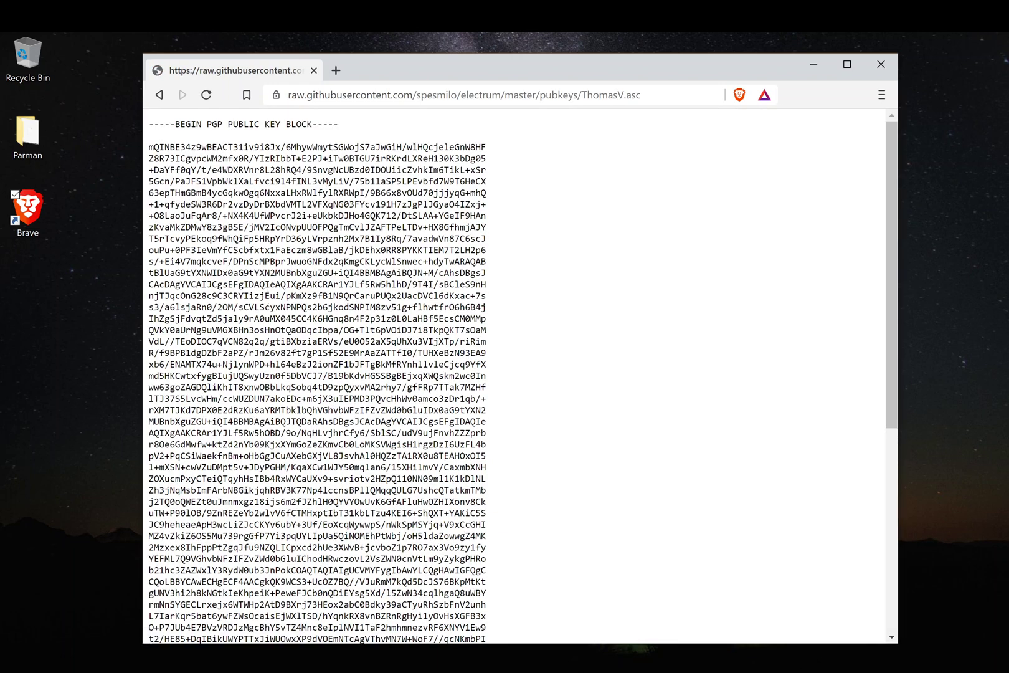
- Cancel re-saving the already-downloaded key file and close Brave
right_click(273, 283)
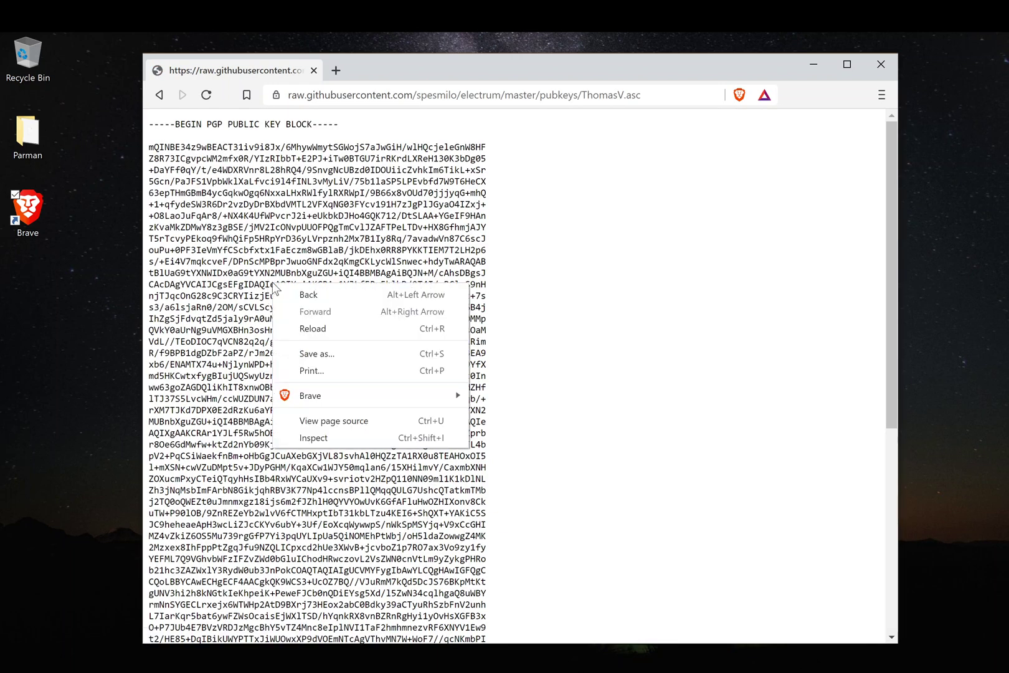
click(333, 356)
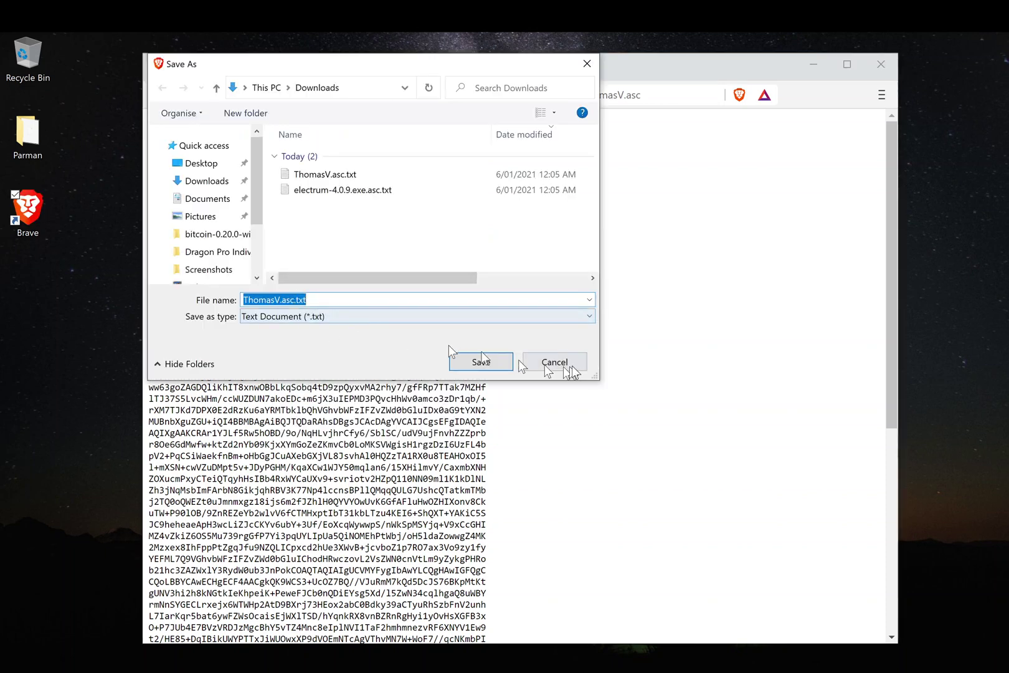
click(562, 364)
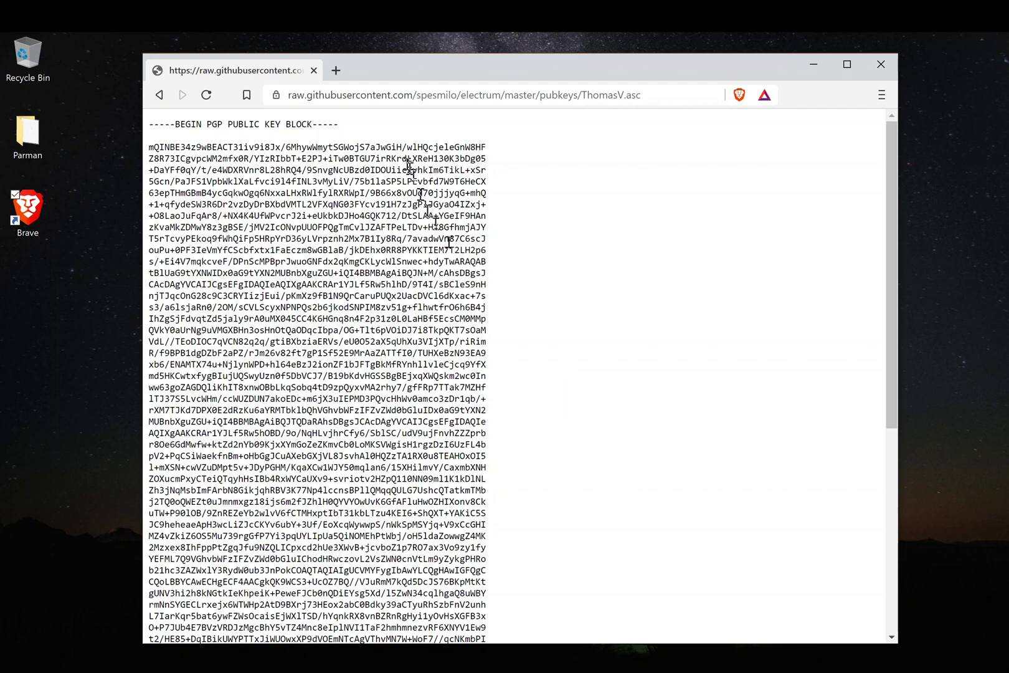
click(314, 71)
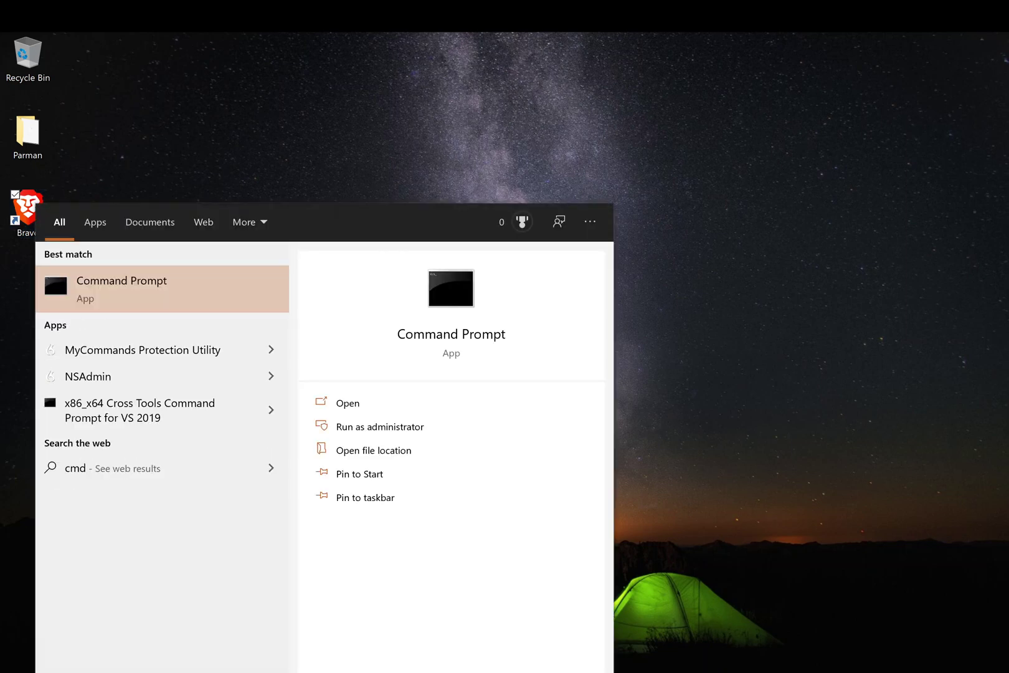
- Open Command Prompt and change into the Downloads folder with a Tab-completed cd Dow
key(Return)
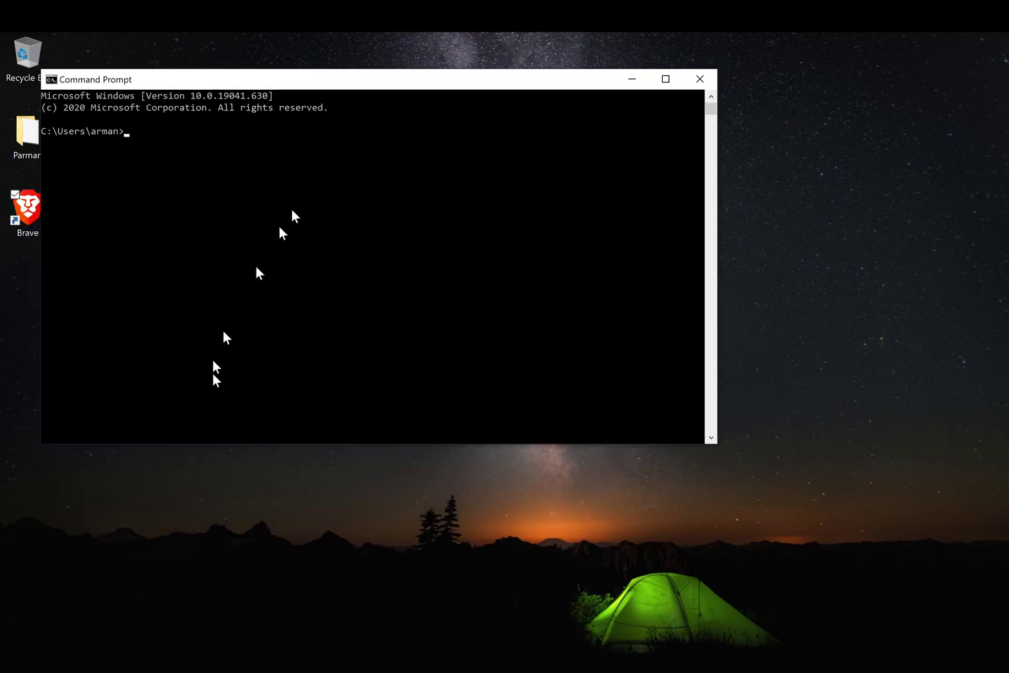
click(204, 181)
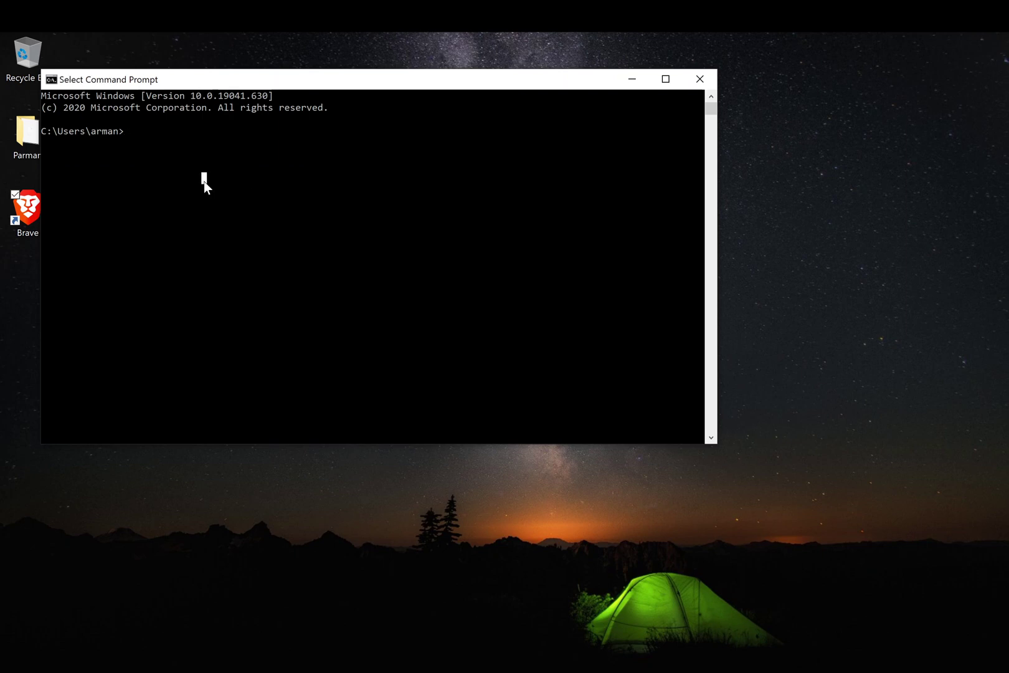
text(cd Dow)
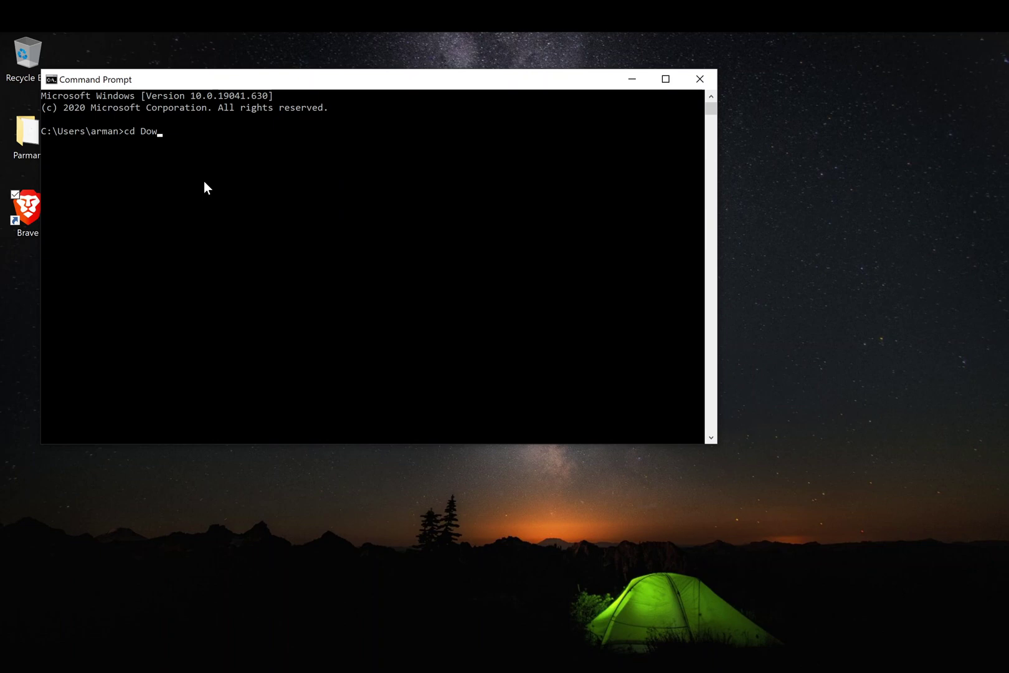
key(Tab)
key(Return)
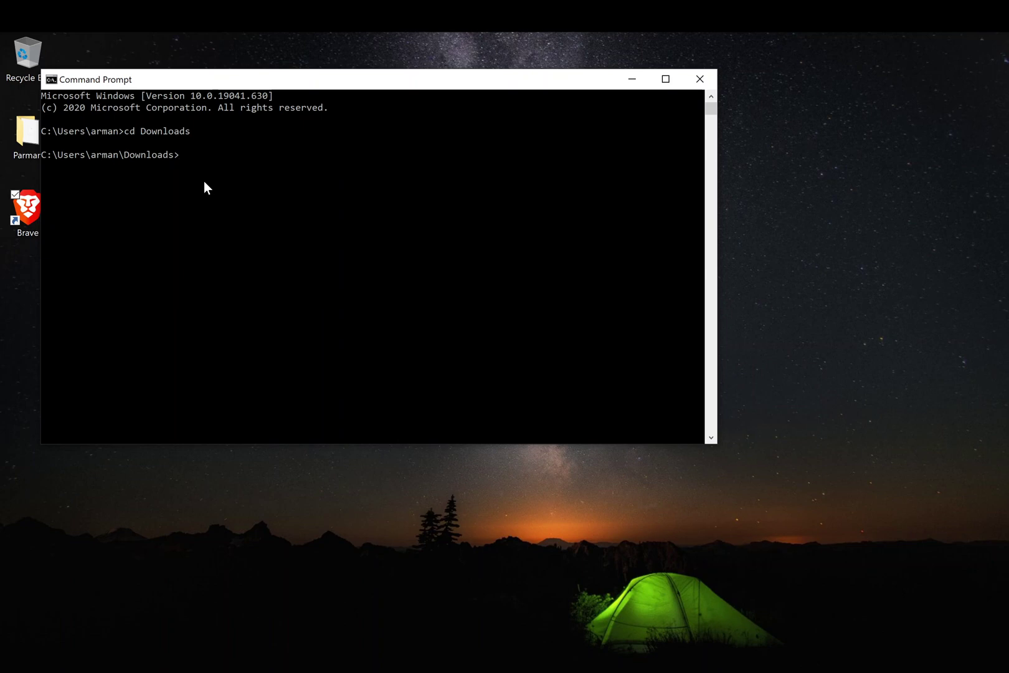
- Import the key with gpg --import ThomasV.asc.txt, then clear the console with cls
text(gpg --import )
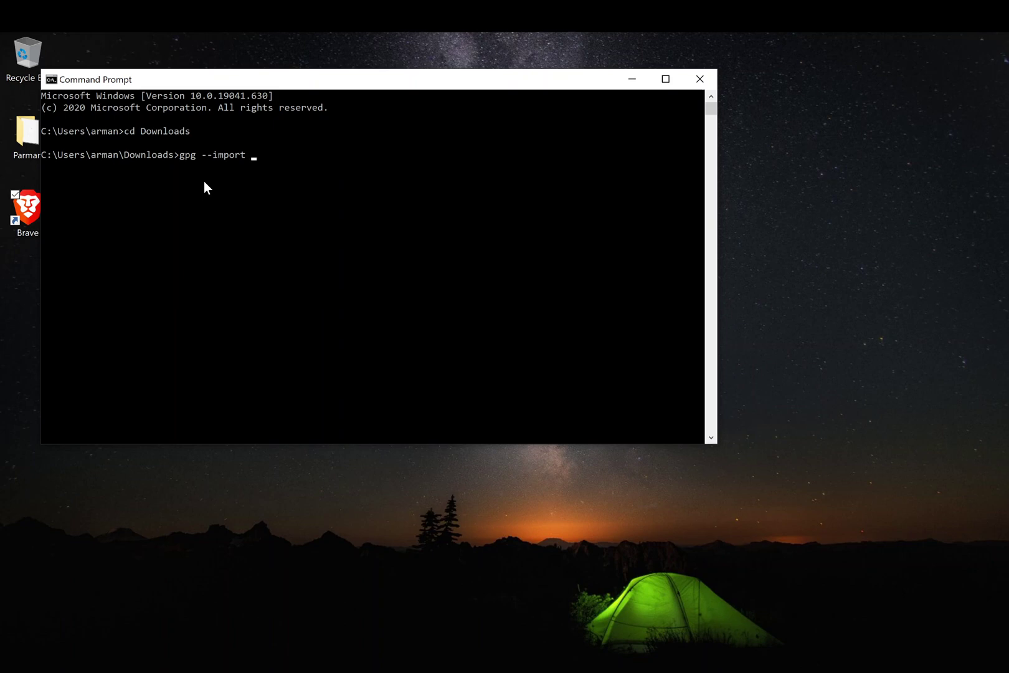
text(Tho)
key(Tab)
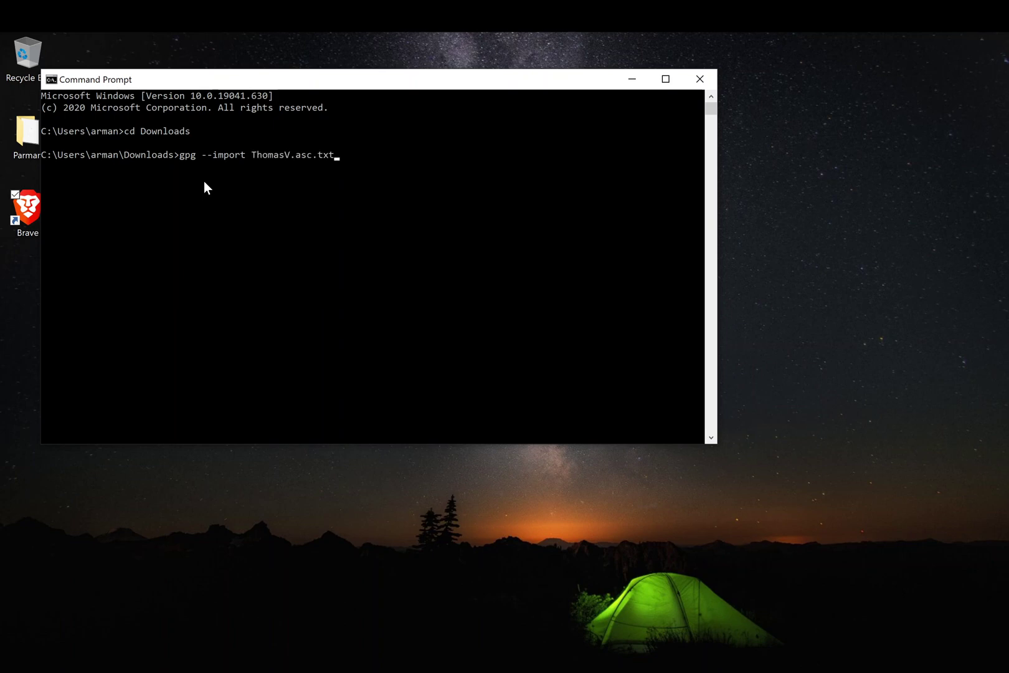
key(Return)
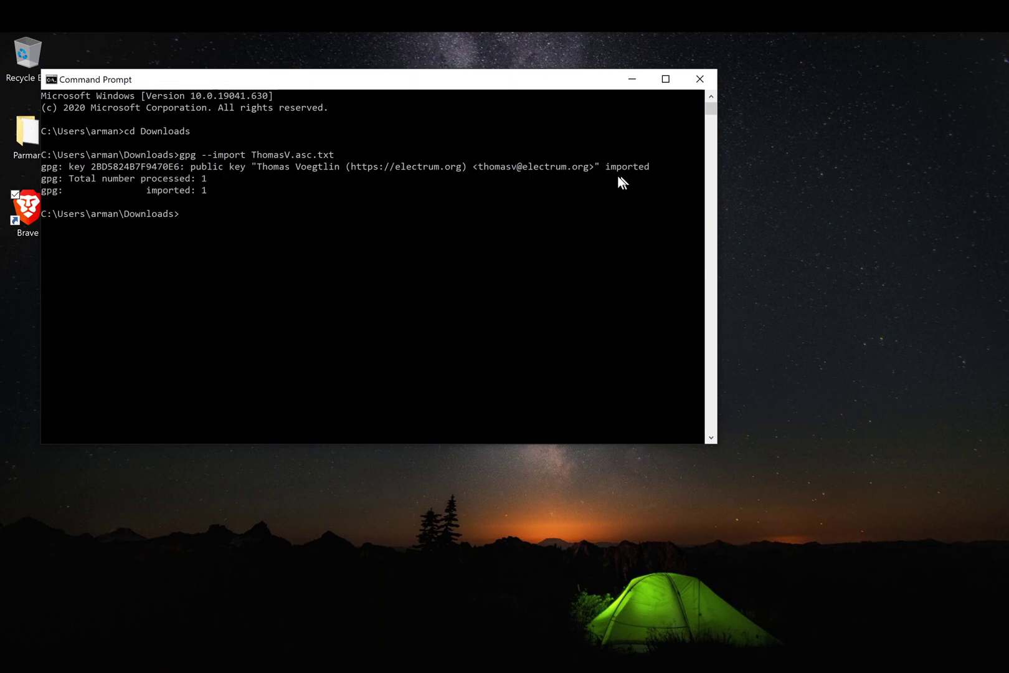
text(cls)
key(Return)
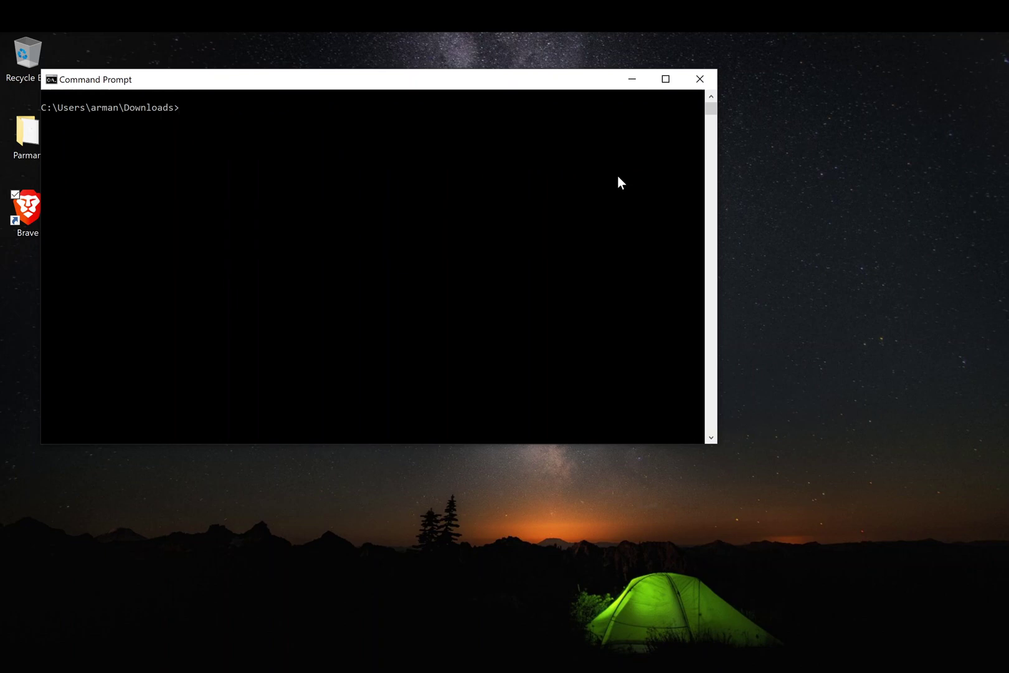
- Run gpg --verify electrum-4.0.9.exe.asc.txt electrum-4.0.9.exe, Tab-completing both file names
text(gpg --verify)
text(elect)
key(Tab)
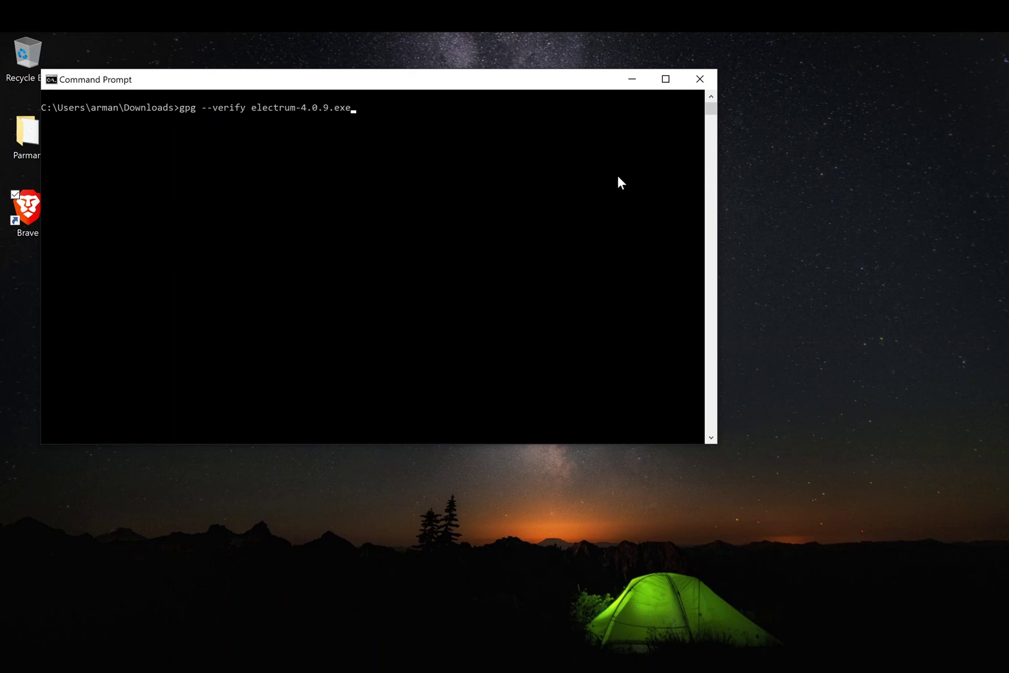
key(Tab)
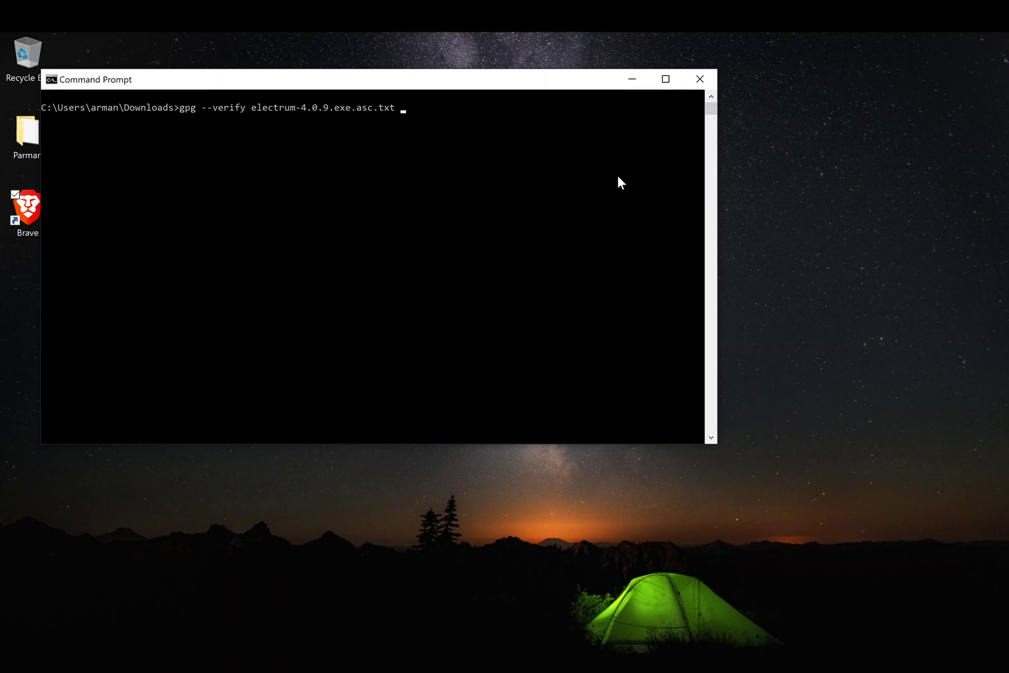
text(ele)
key(Tab)
key(Return)
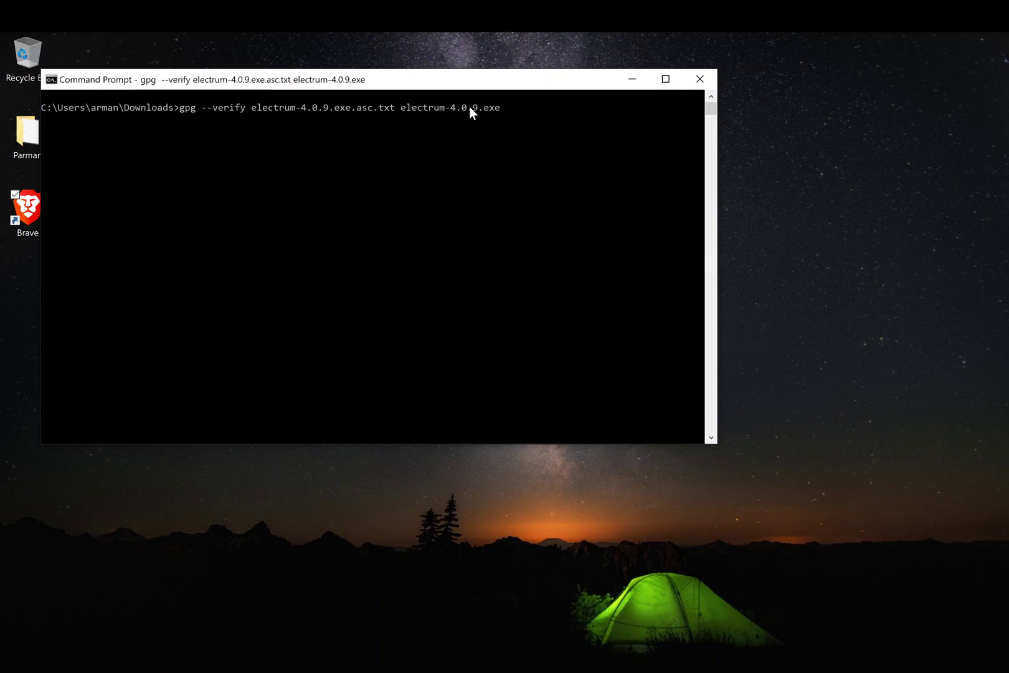